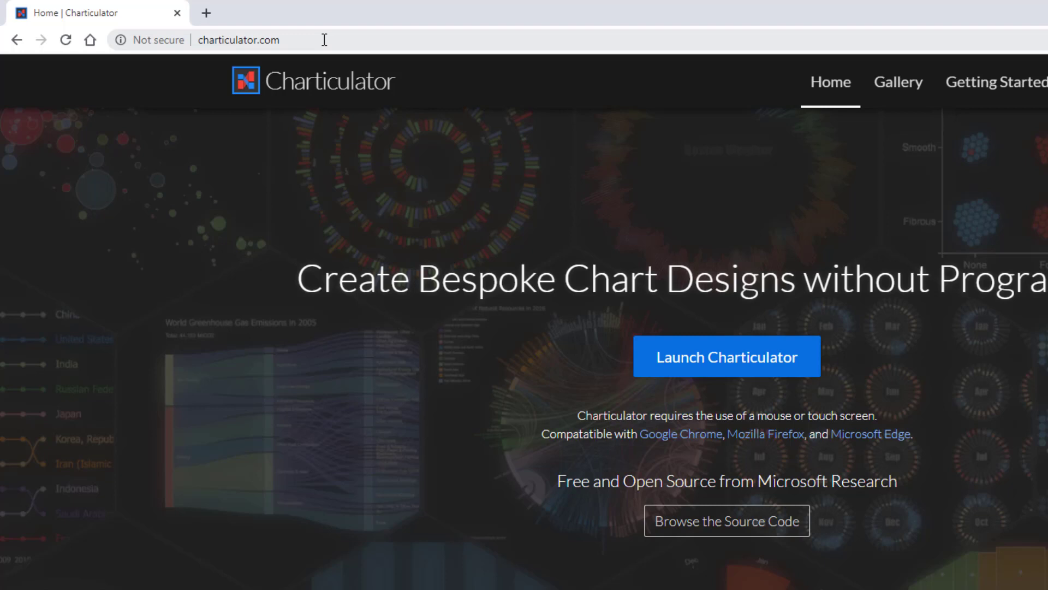
Step: Launch Charticulator to reach the New chart page
click(690, 359)
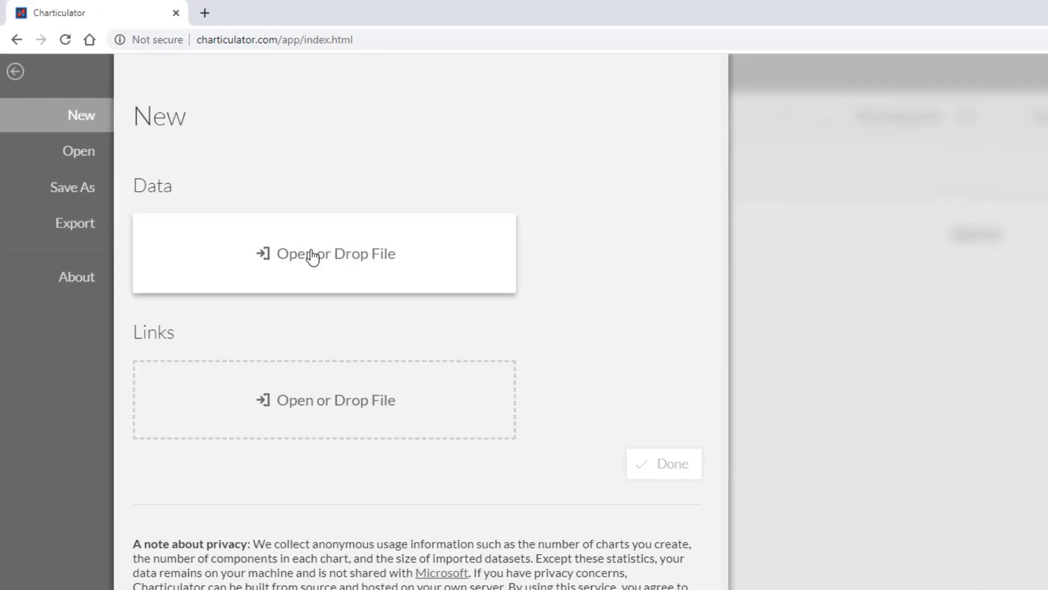
Step: Load Overlapping 1.csv as the new chart's data file
click(312, 257)
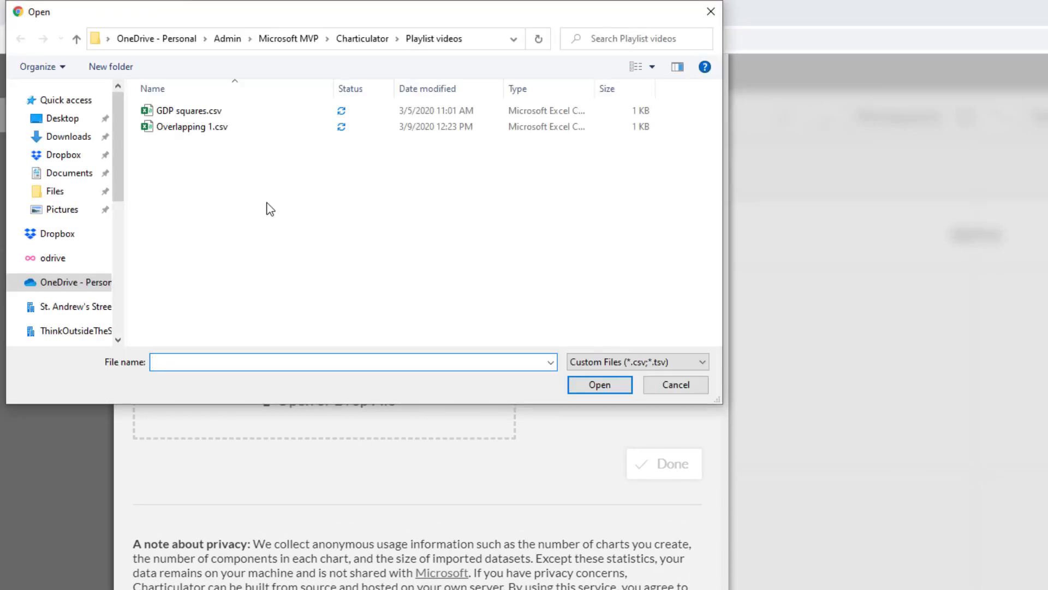
click(186, 130)
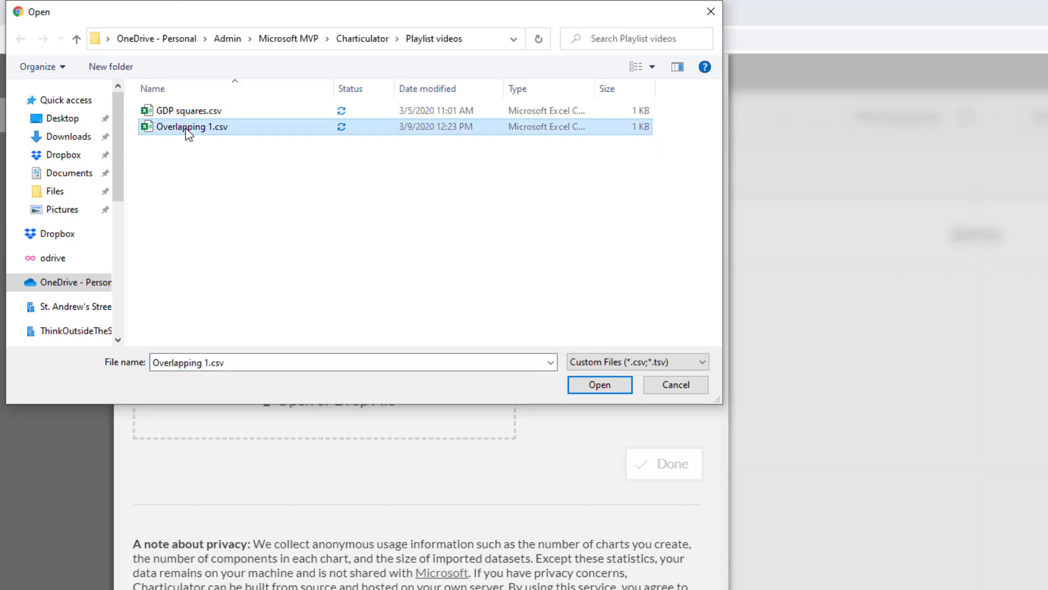
click(610, 390)
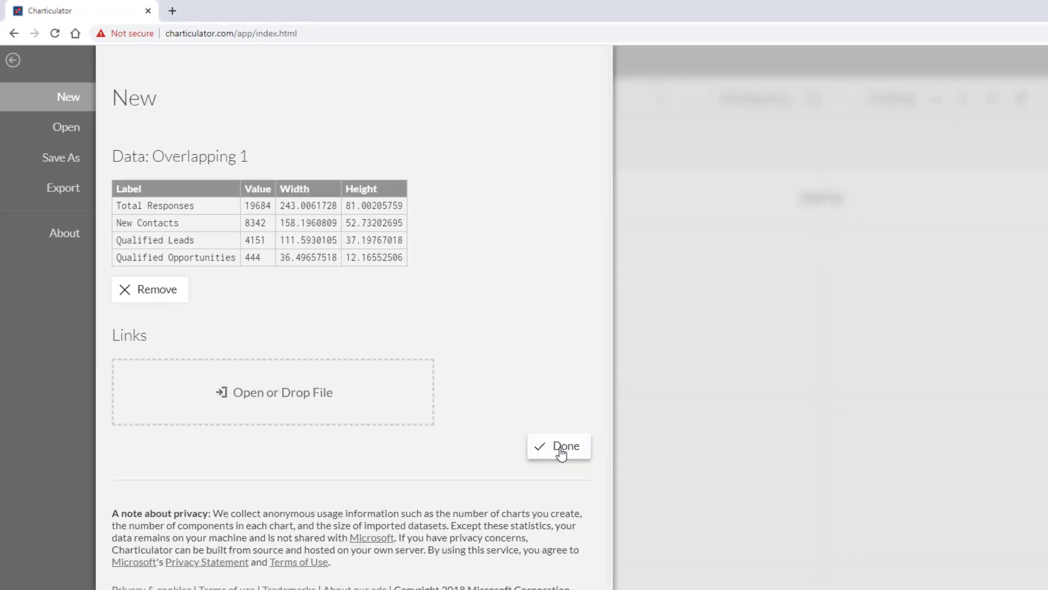
Step: Add a Rectangle mark to the glyph and bind its width and height to the Width and Height columns
click(561, 453)
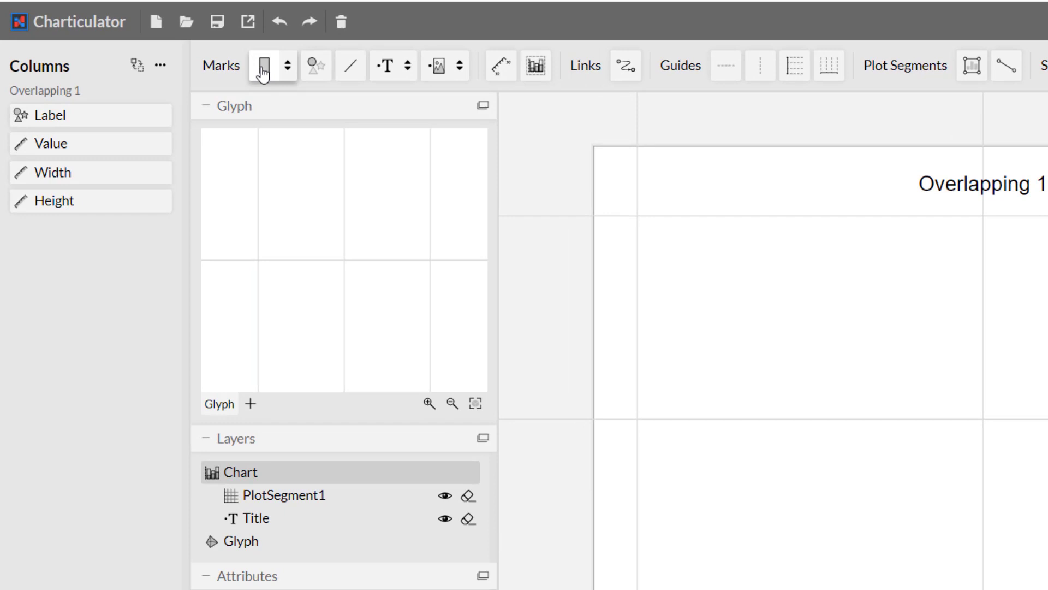
drag(264, 71, 348, 266)
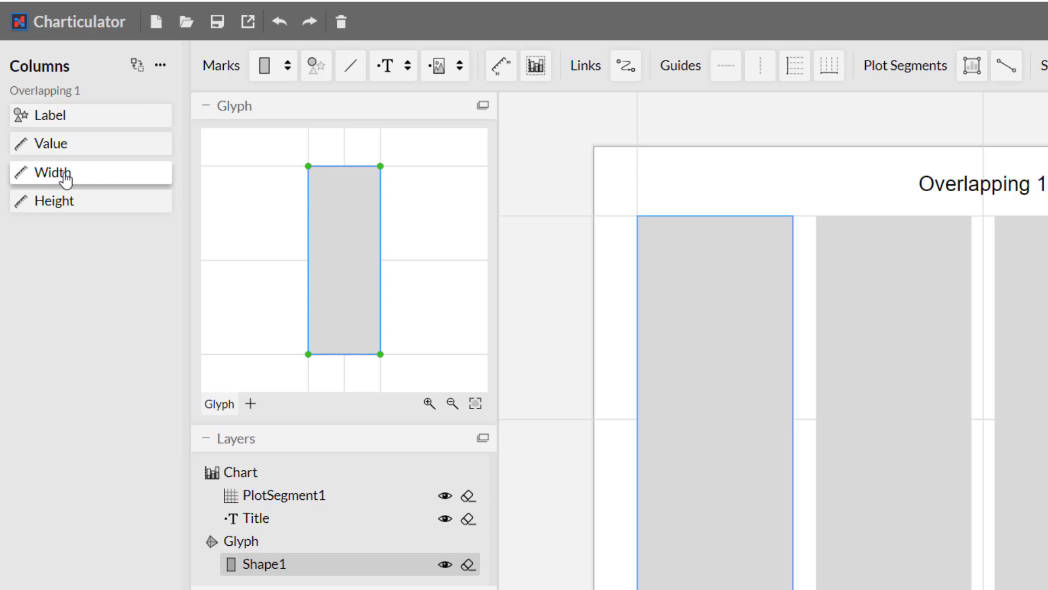
drag(65, 176, 337, 364)
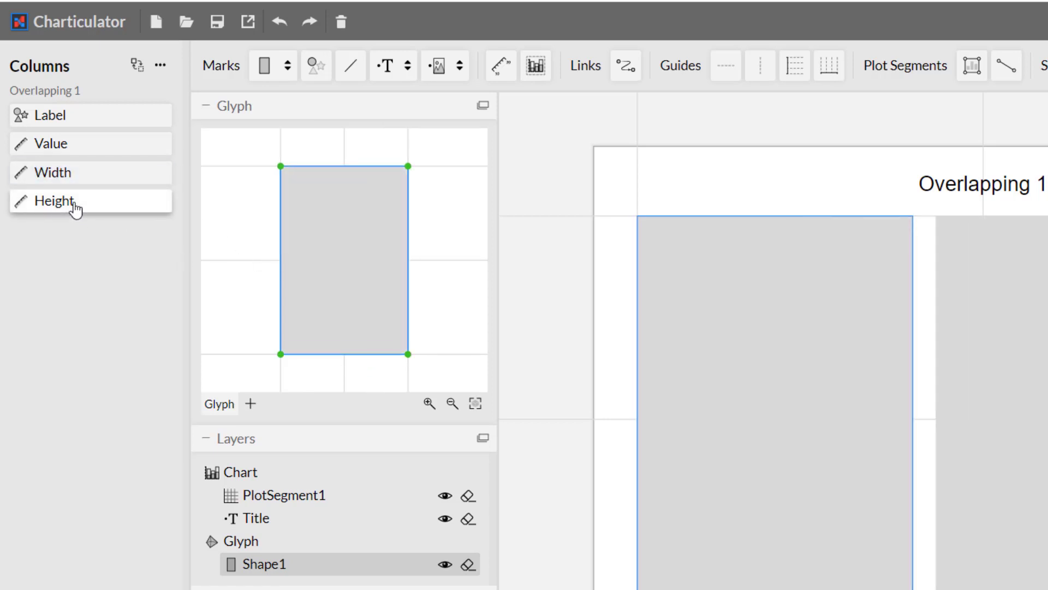
drag(76, 209, 276, 234)
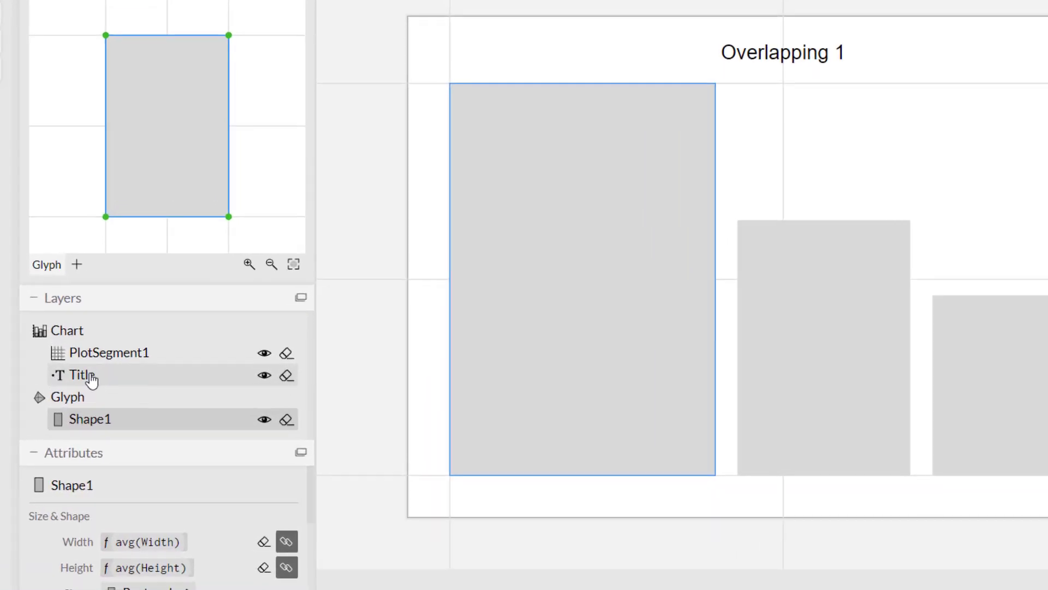
Step: Change the Title layer's text to 'Marketing Campaign Results'
click(177, 405)
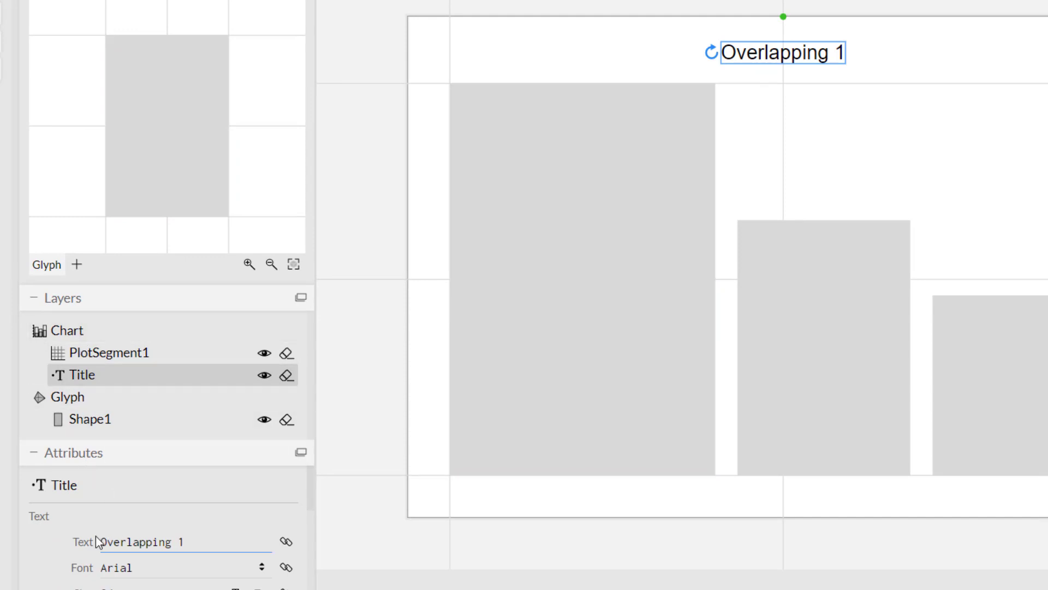
scroll(97, 538, down, 2)
scroll(132, 521, up, 2)
click(195, 544)
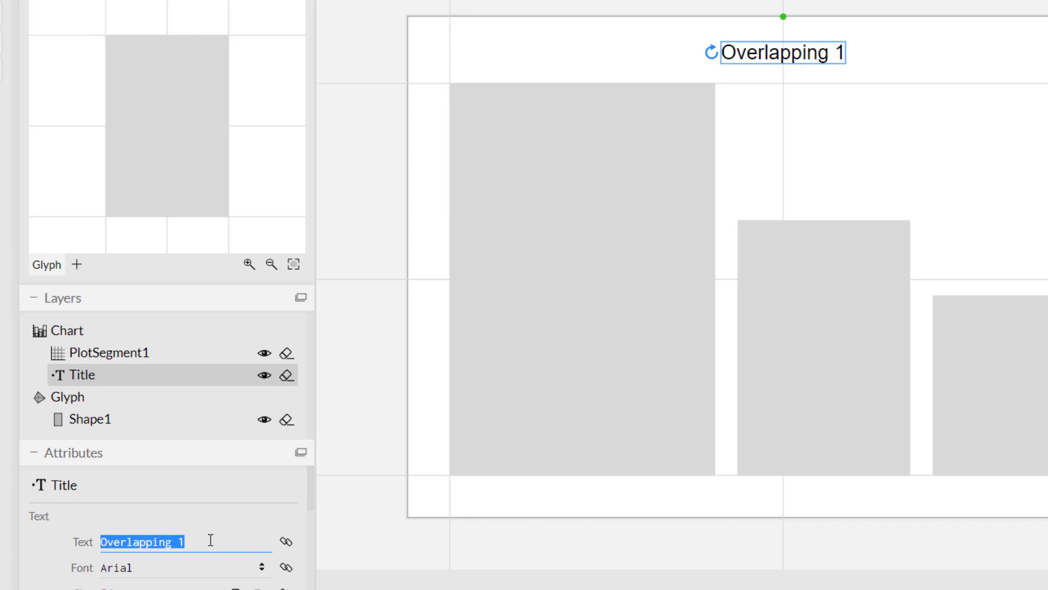
text(M)
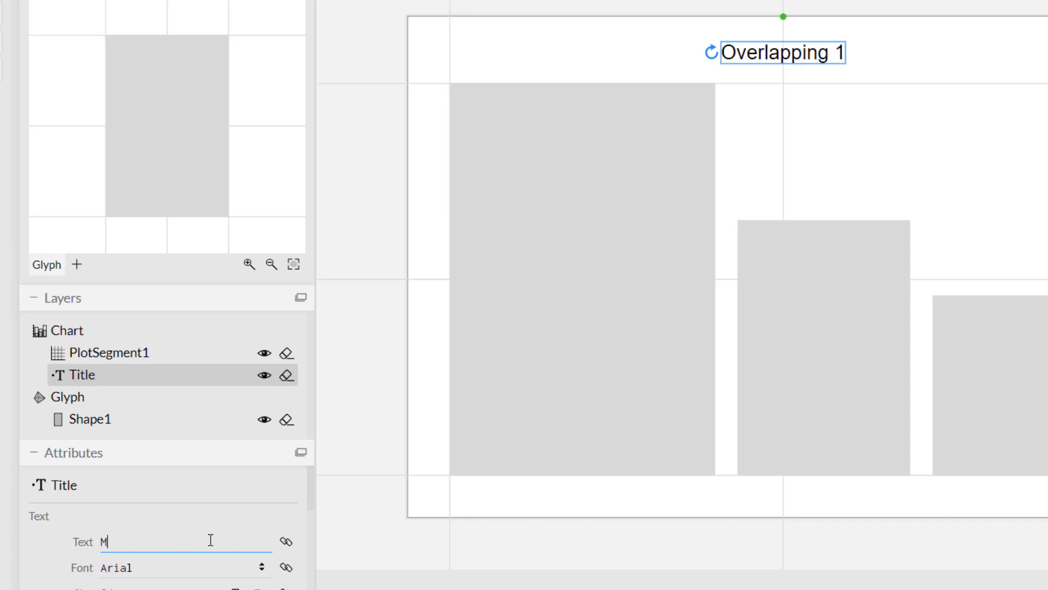
text(arketing Campaig)
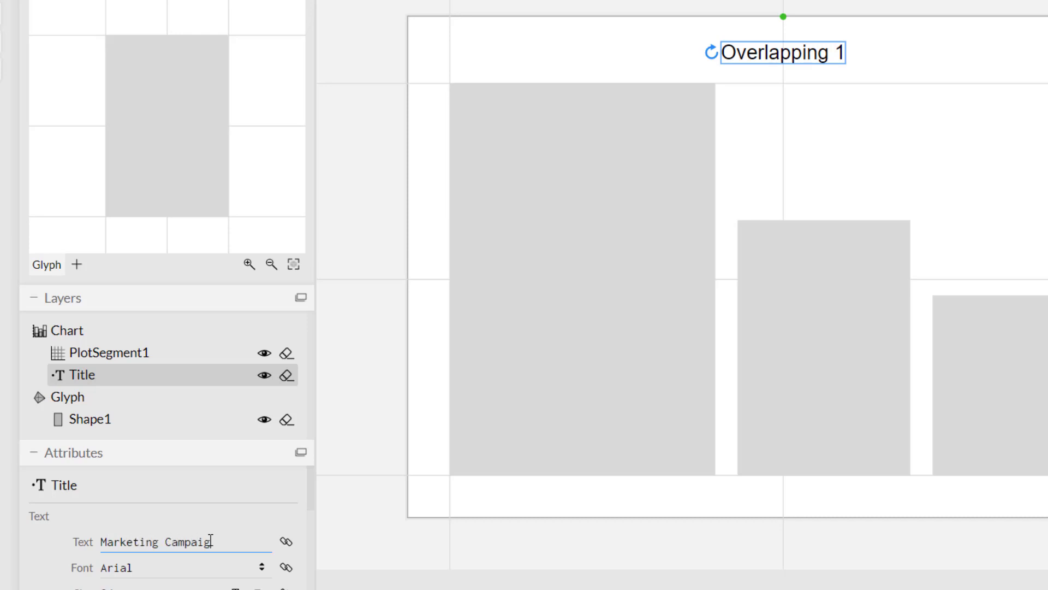
text(n Results)
key(Return)
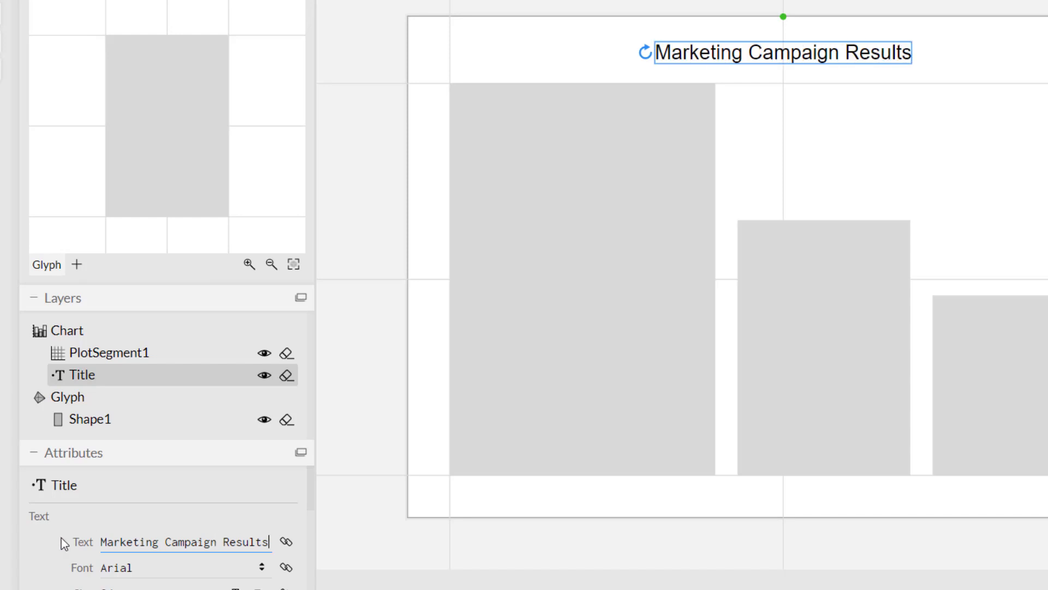
scroll(63, 539, down, 2)
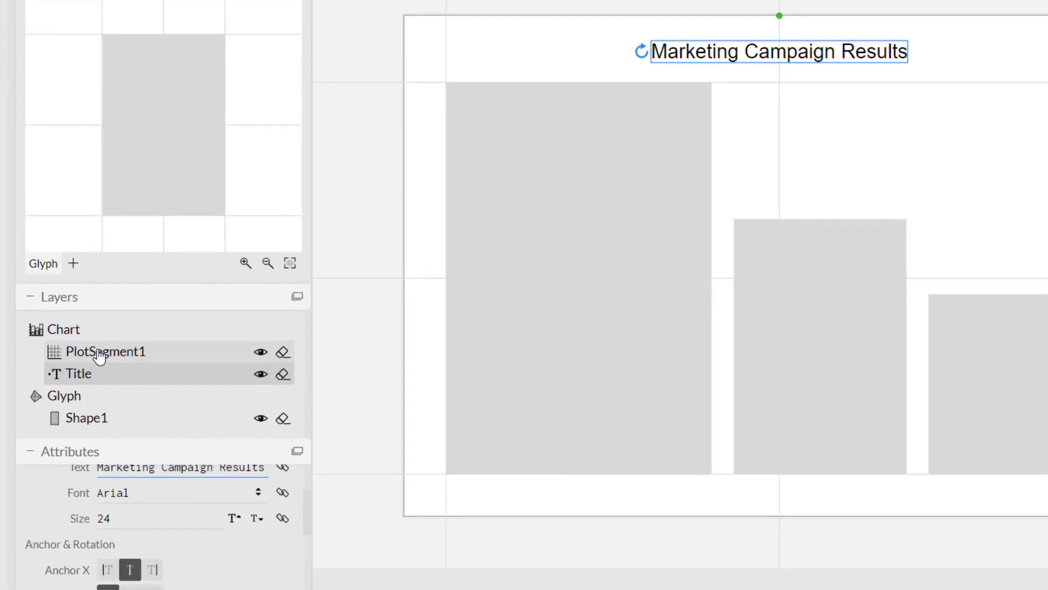
Step: Set PlotSegment1's Sub-layout Type to Overlap
click(197, 391)
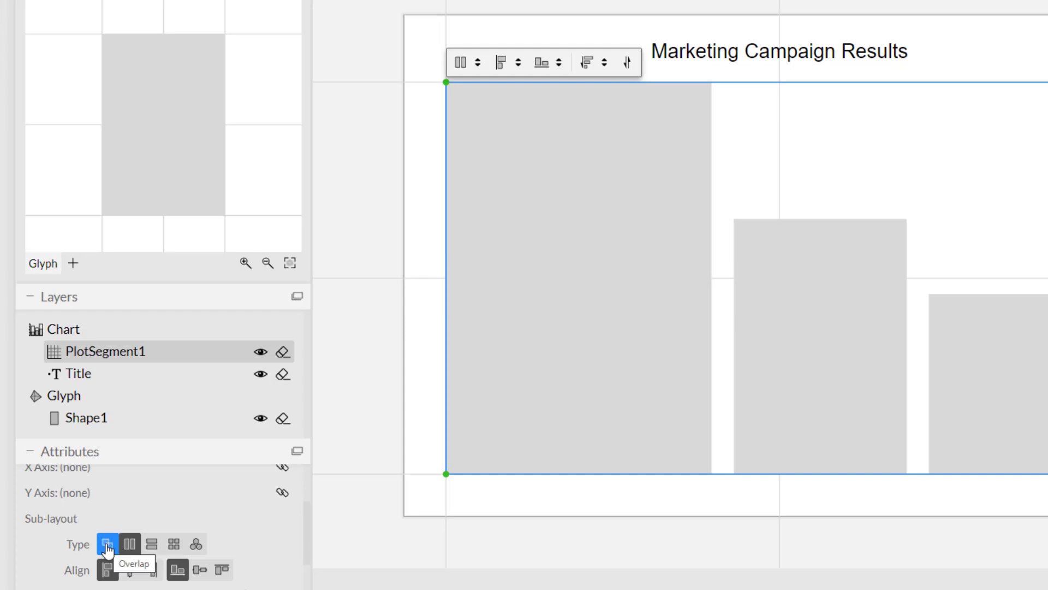
click(107, 546)
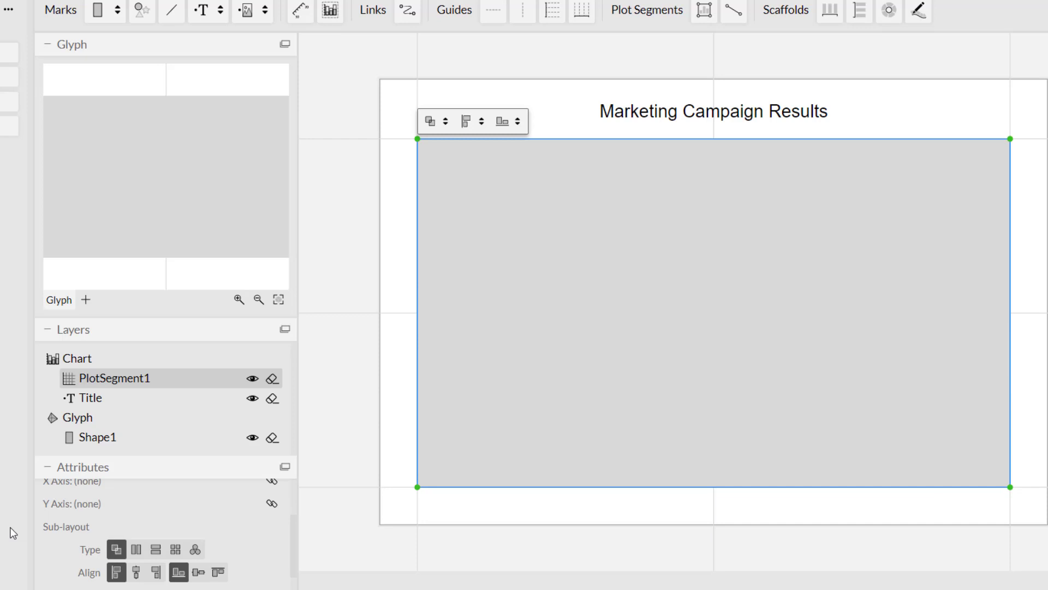
Step: Give Shape1 a white #ffffff stroke with a line width of 2
click(85, 437)
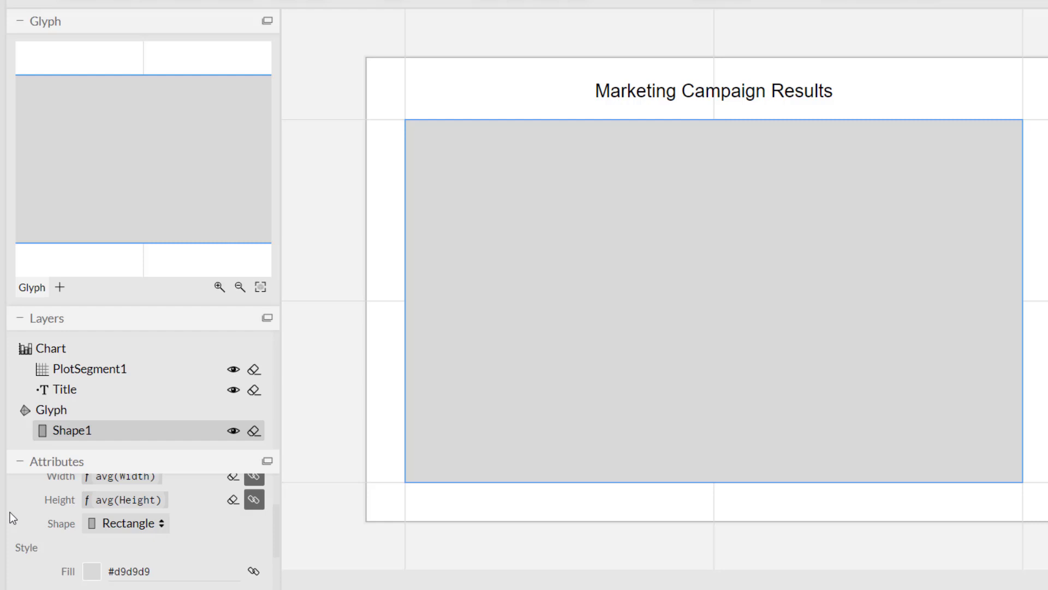
scroll(30, 516, down, 2)
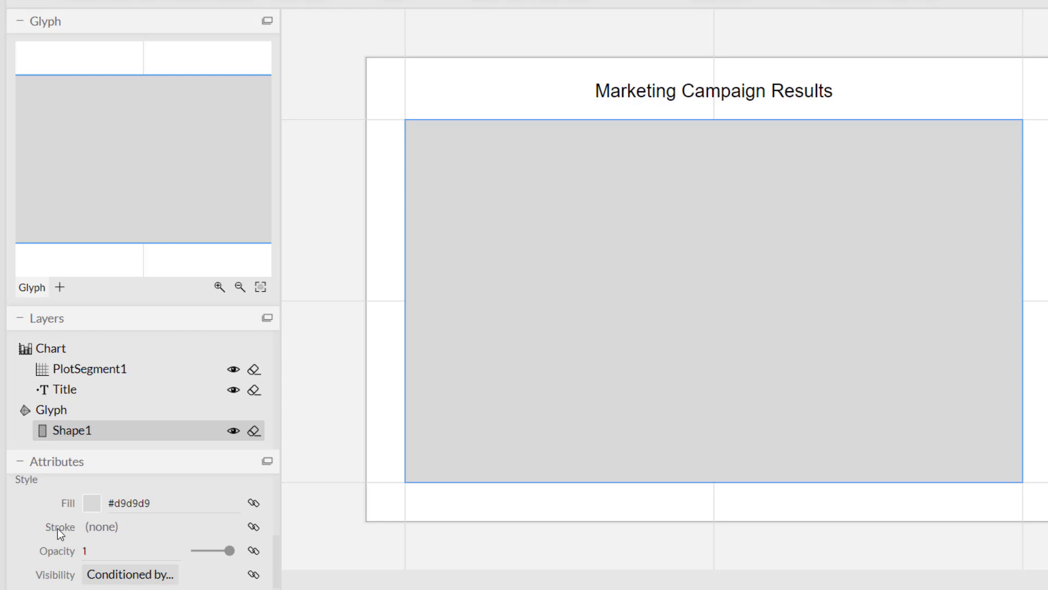
click(99, 530)
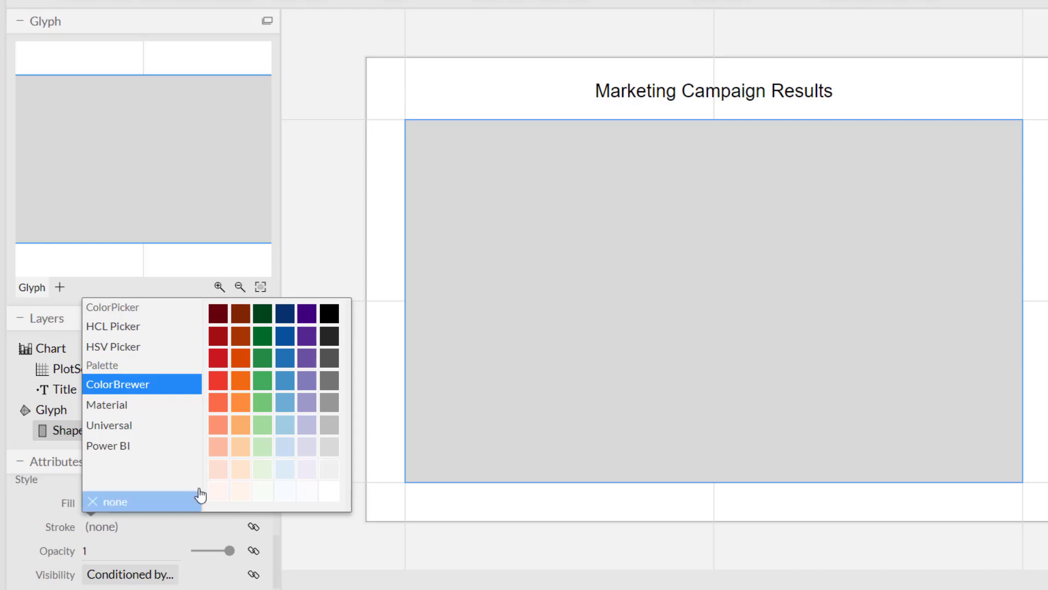
click(332, 494)
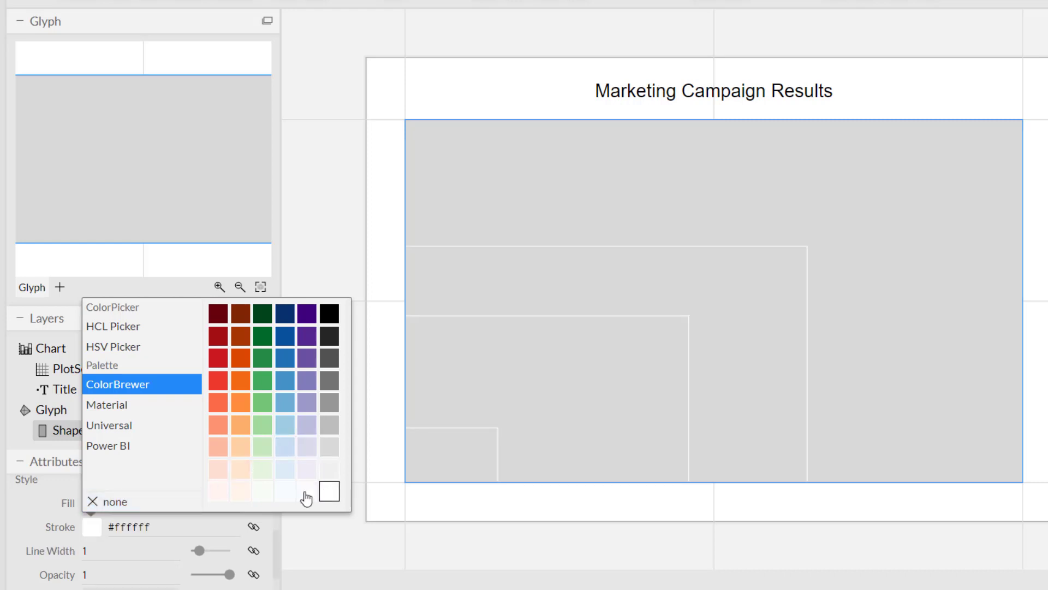
click(91, 554)
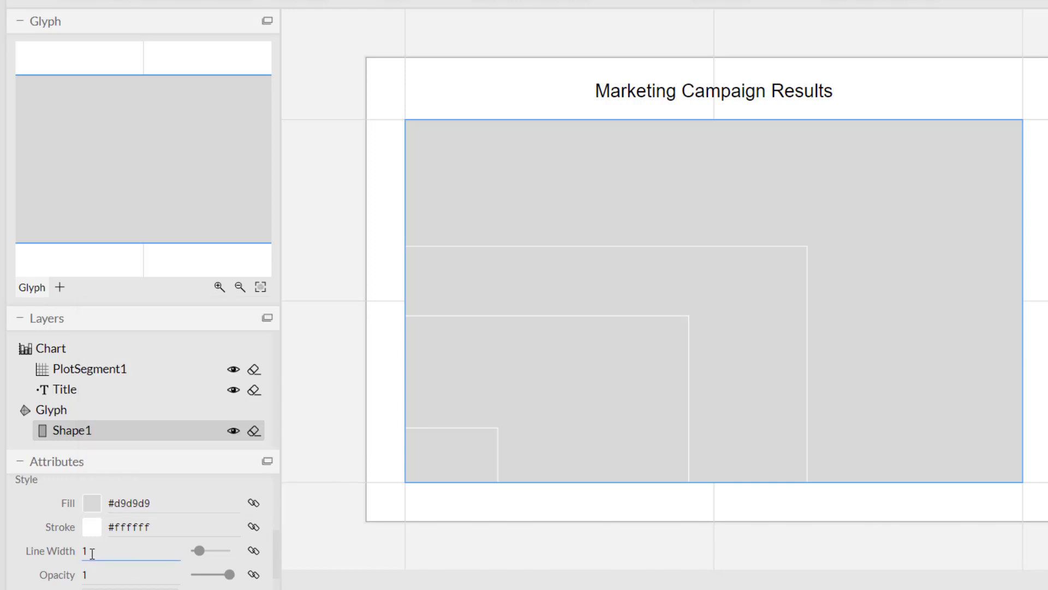
click(113, 551)
text(2)
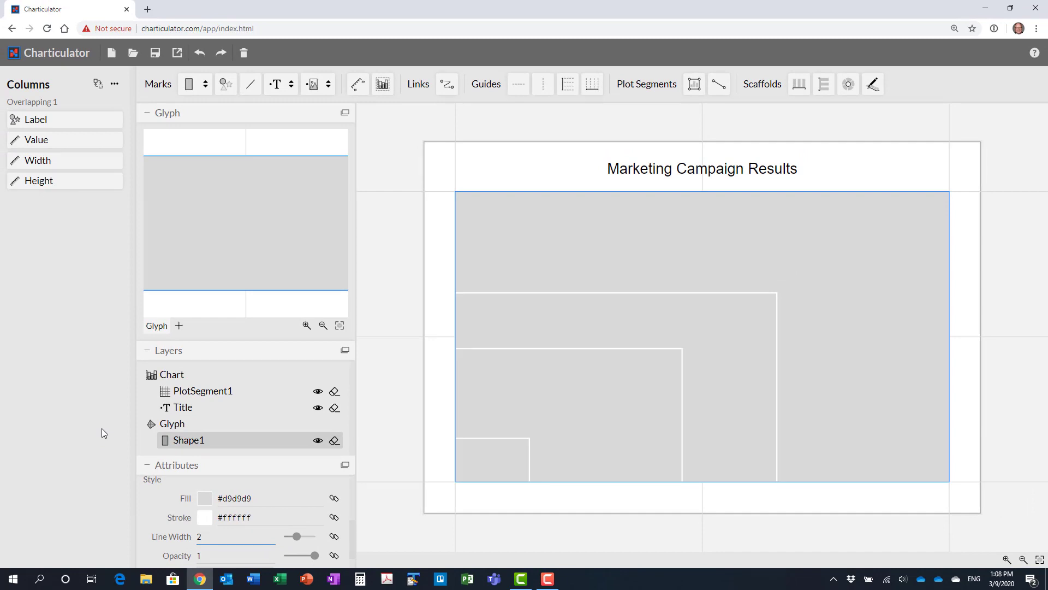
Step: Add a Text mark inside the rectangle glyph and bind its text to the Label column
click(274, 90)
drag(274, 91, 236, 225)
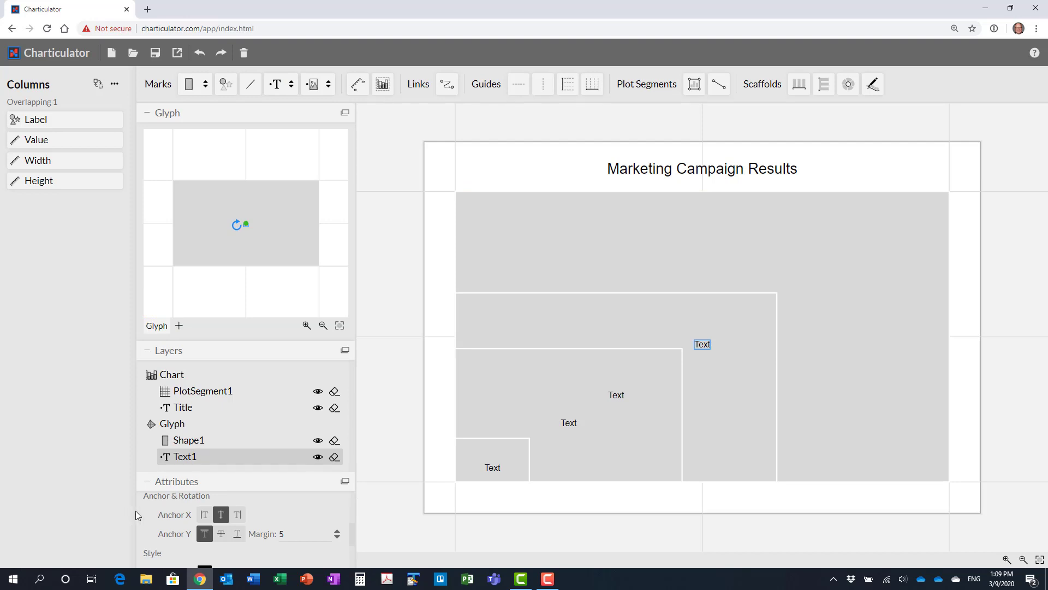
scroll(156, 509, up, 2)
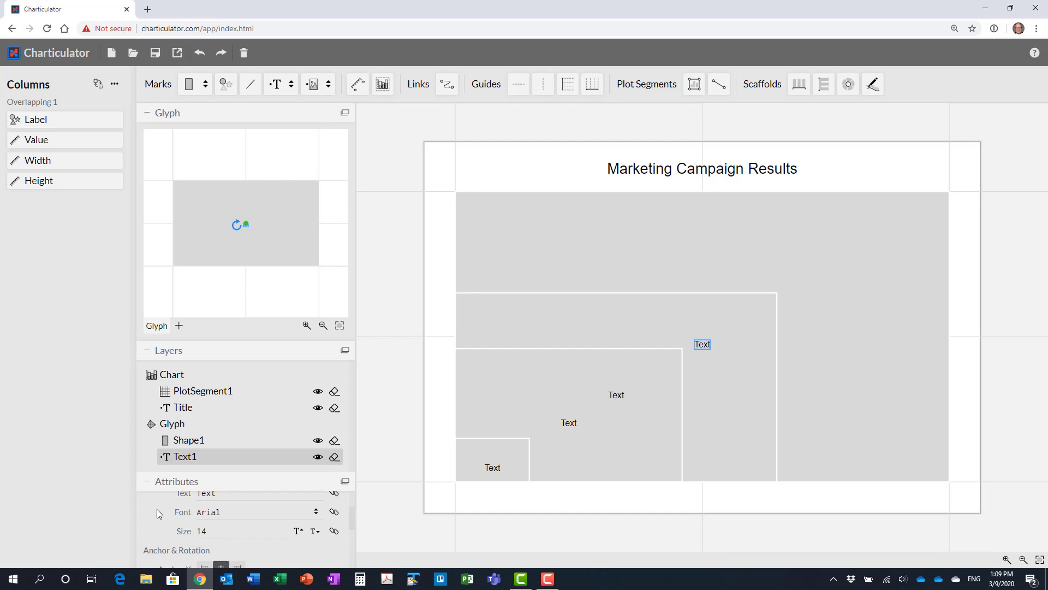
scroll(156, 511, up, 2)
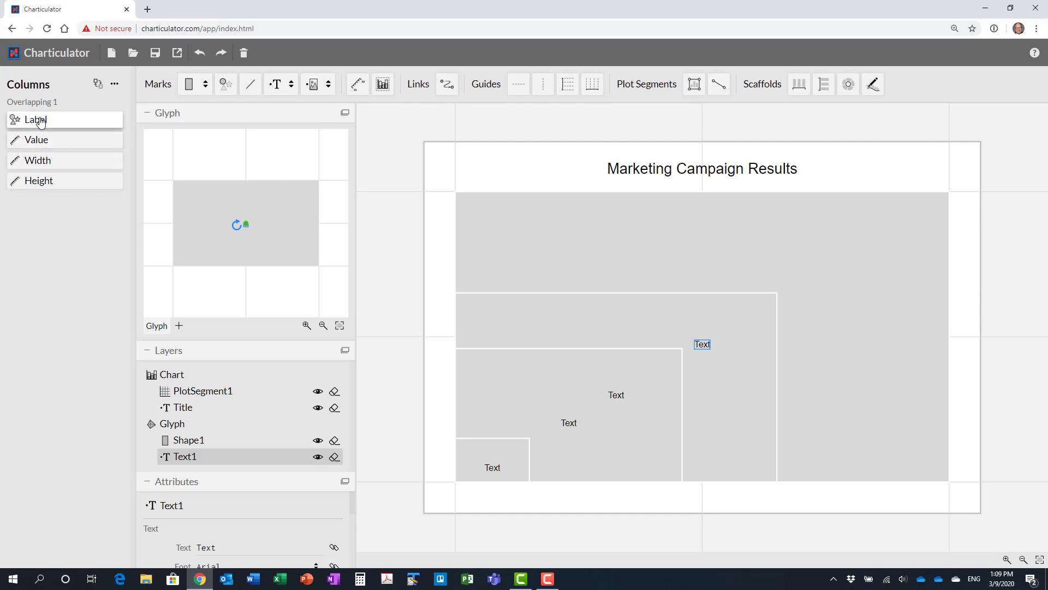
drag(40, 123, 260, 548)
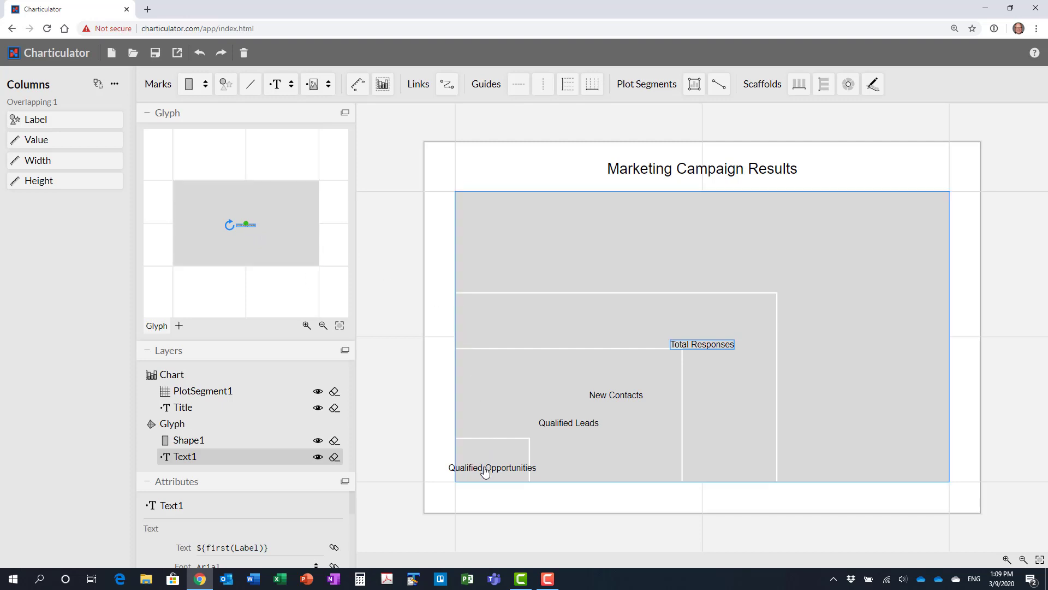
Step: Make the text mark show the Label expression, ': ', then the Value column
click(278, 552)
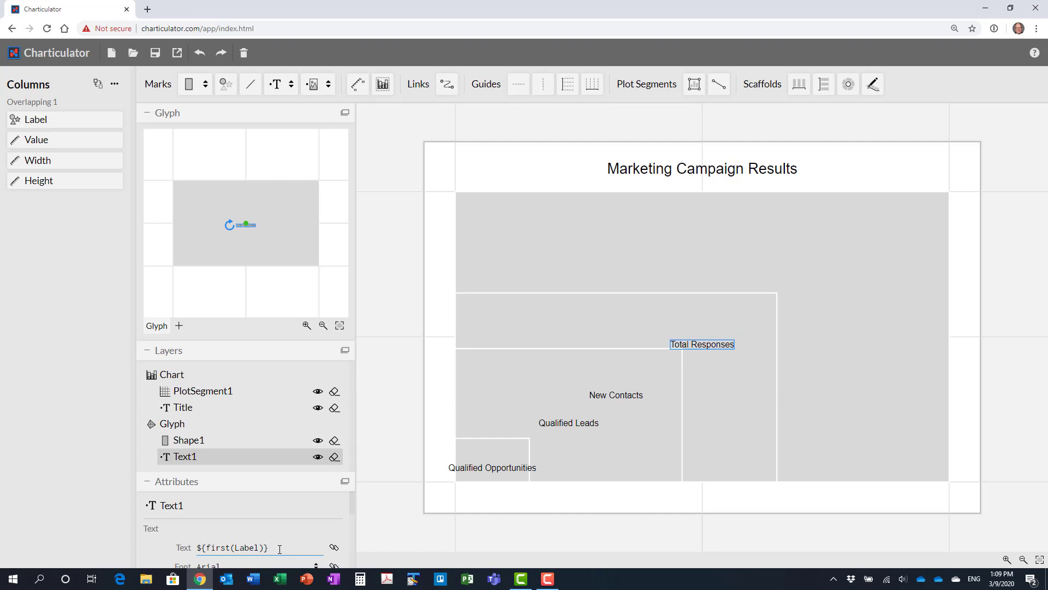
triple_click(278, 548)
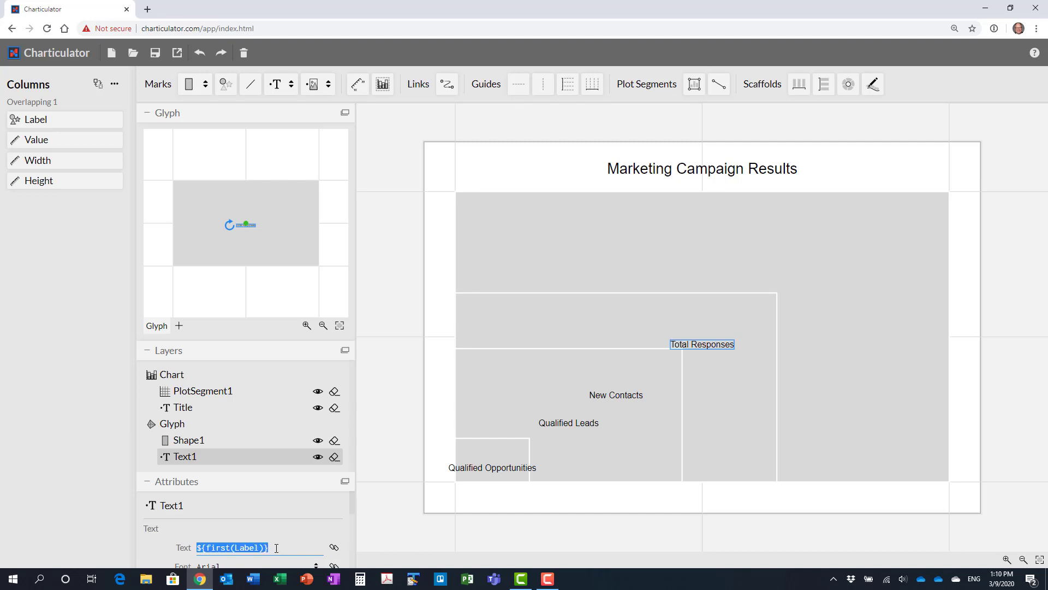
key(ctrl+c)
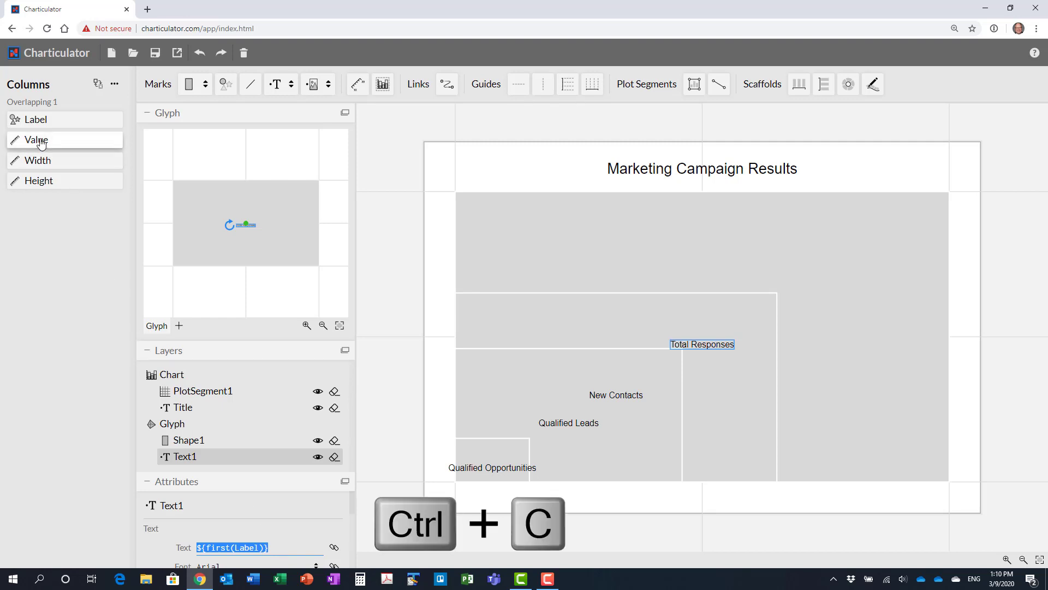
drag(47, 142, 257, 552)
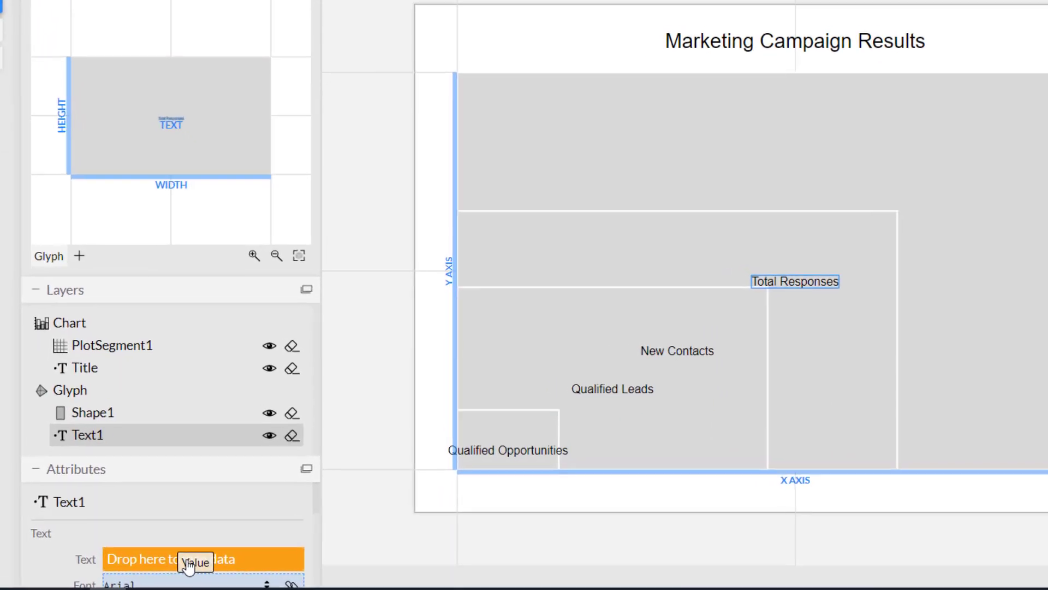
drag(188, 567, 174, 554)
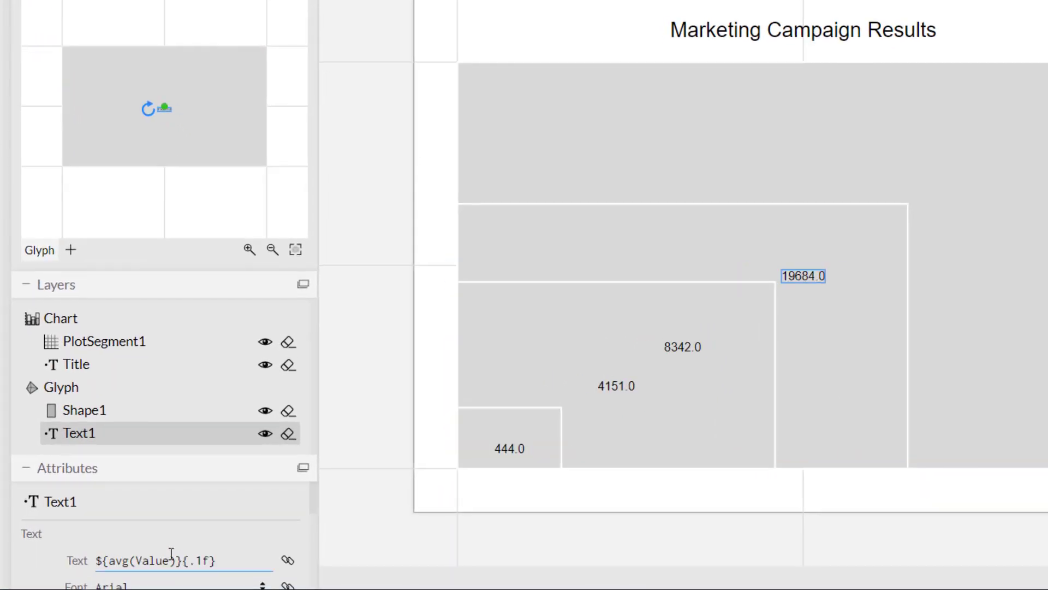
triple_click(98, 562)
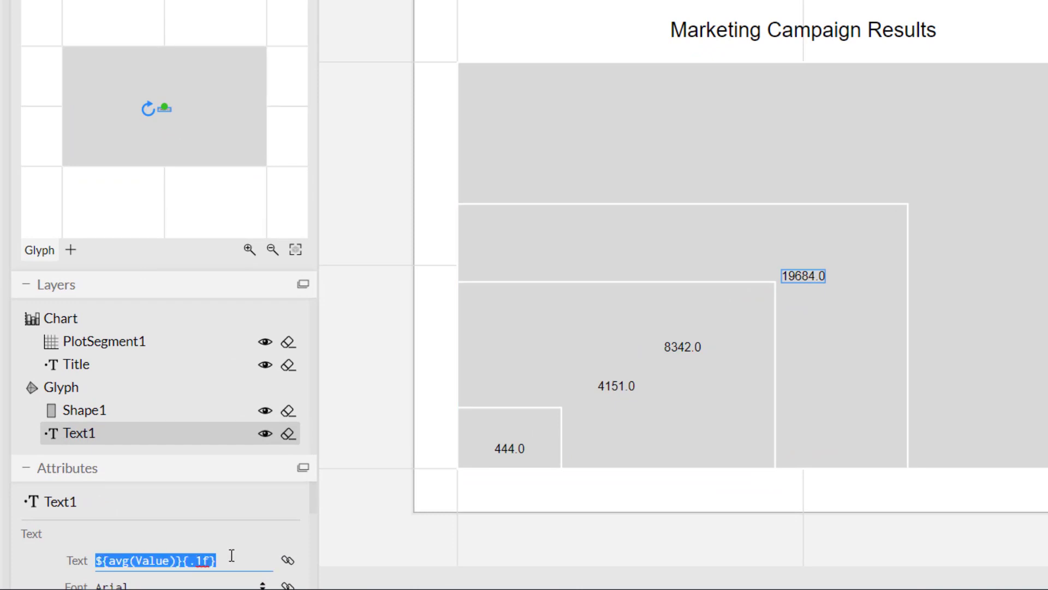
key(Home)
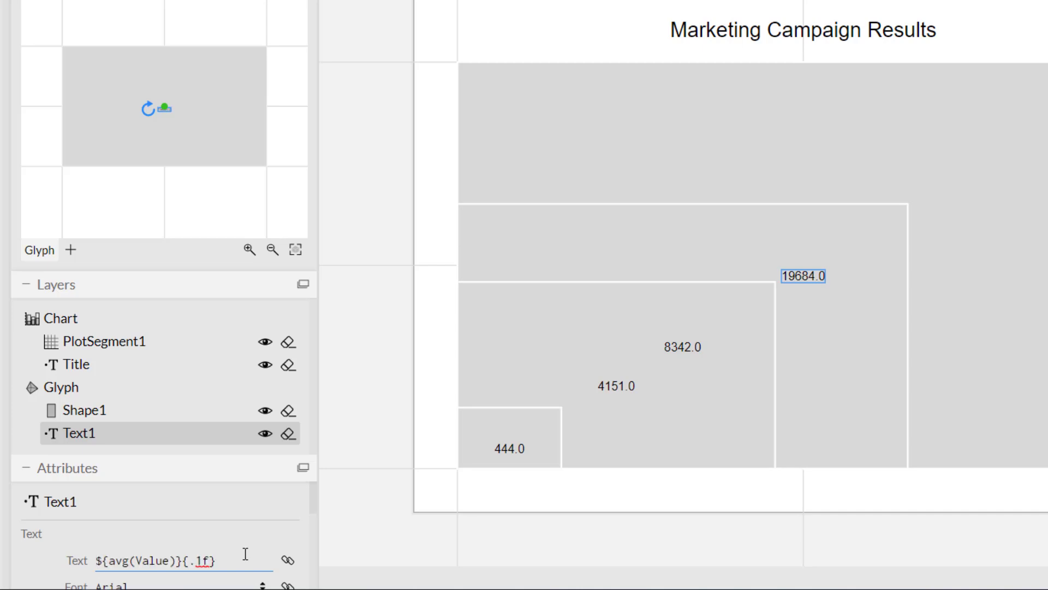
key(ctrl+v)
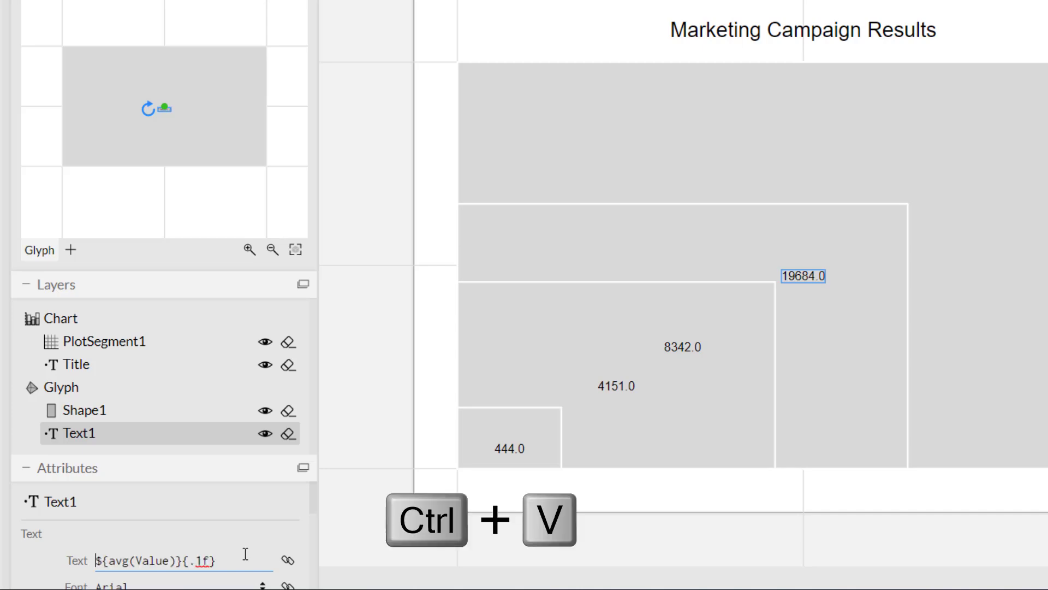
key(ctrl+v)
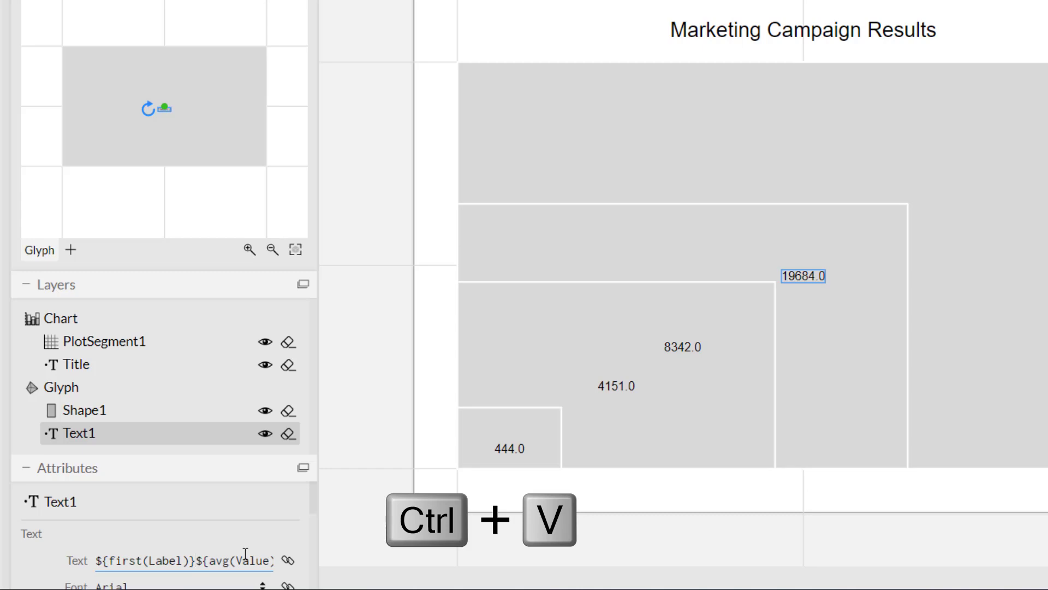
text(:)
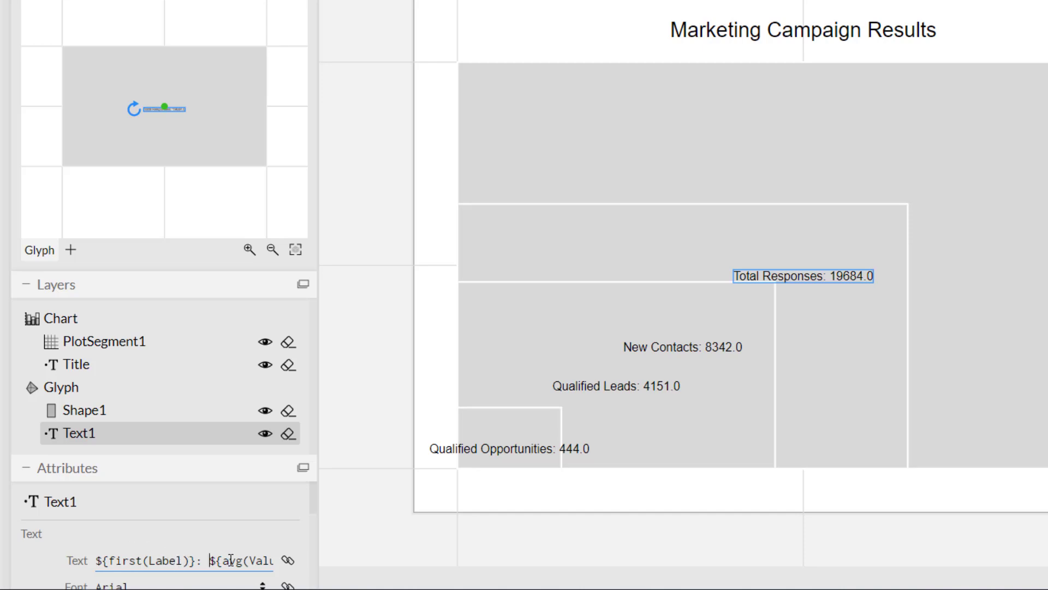
Step: Change the label value's number format from {.1f} to {.0f} for whole numbers
key(Right)
key(Right)
key(Right)
key(Right)
key(Right)
key(Right)
key(Right)
key(Right)
key(Right)
key(Right)
key(Right)
key(Right)
key(Right)
key(Right)
text(.1f})
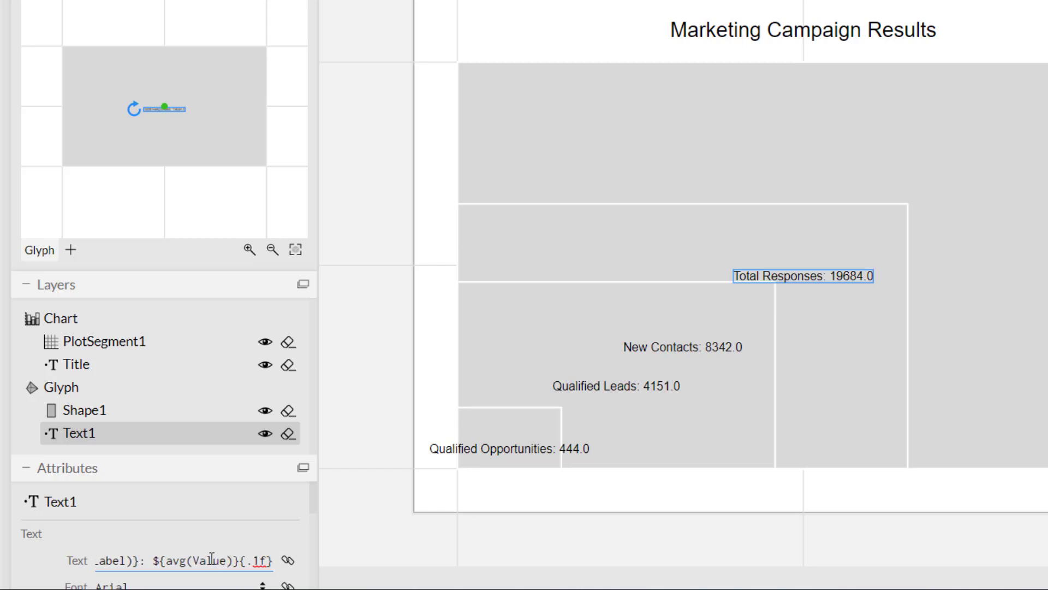
key(Left)
key(Left)
key(BackSpace)
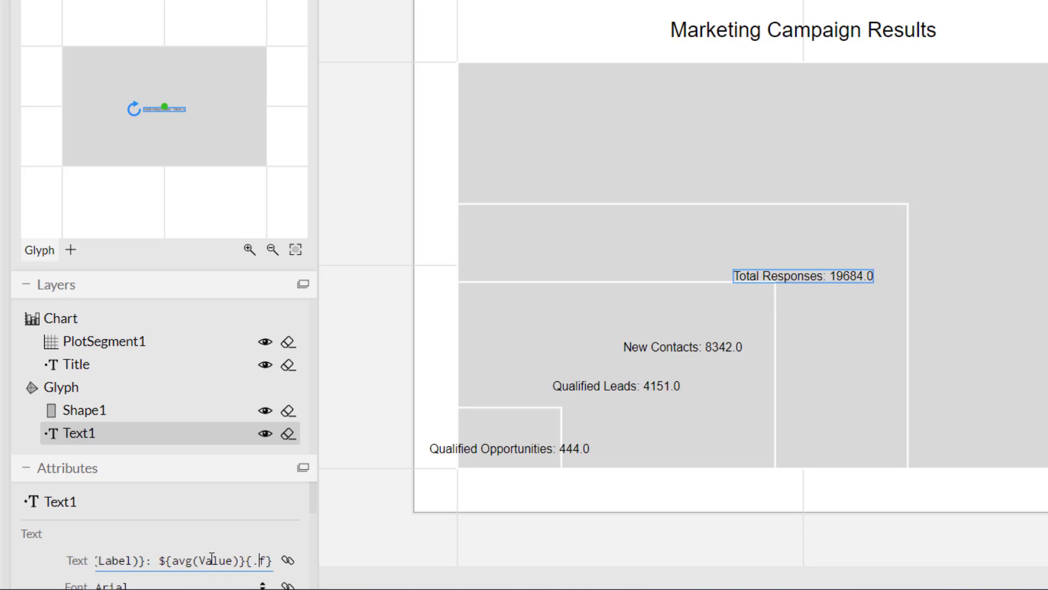
text(0)
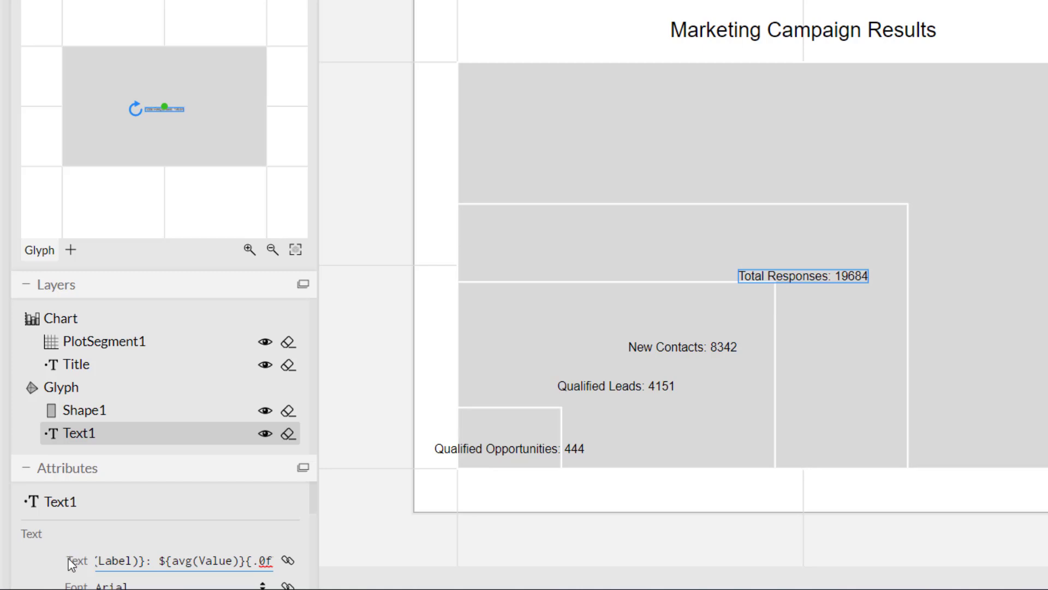
scroll(71, 564, down, 2)
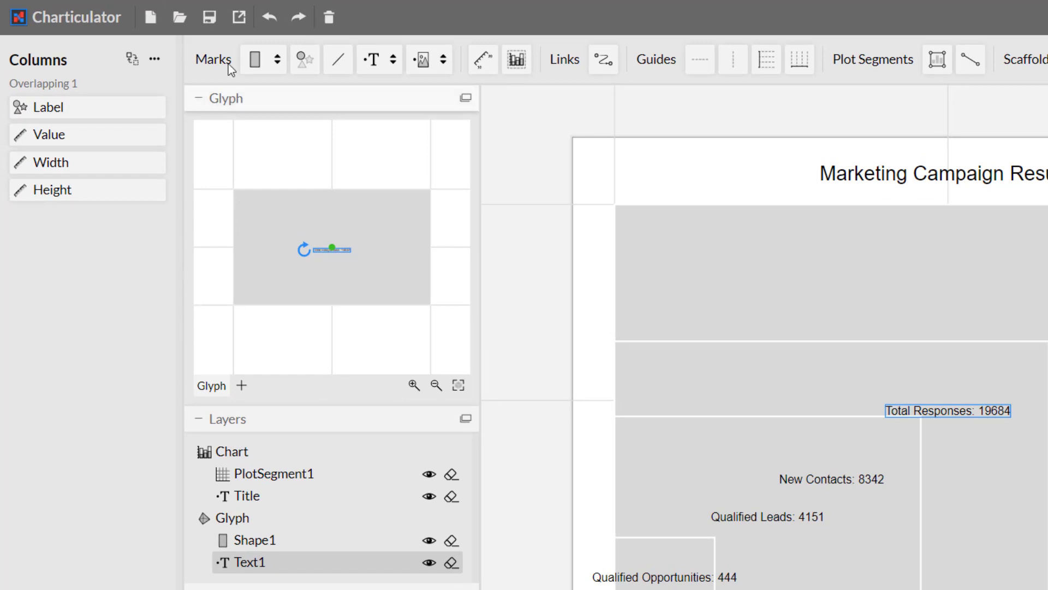
Step: Export the Marketing Campaign Results chart as an SVG image
click(240, 18)
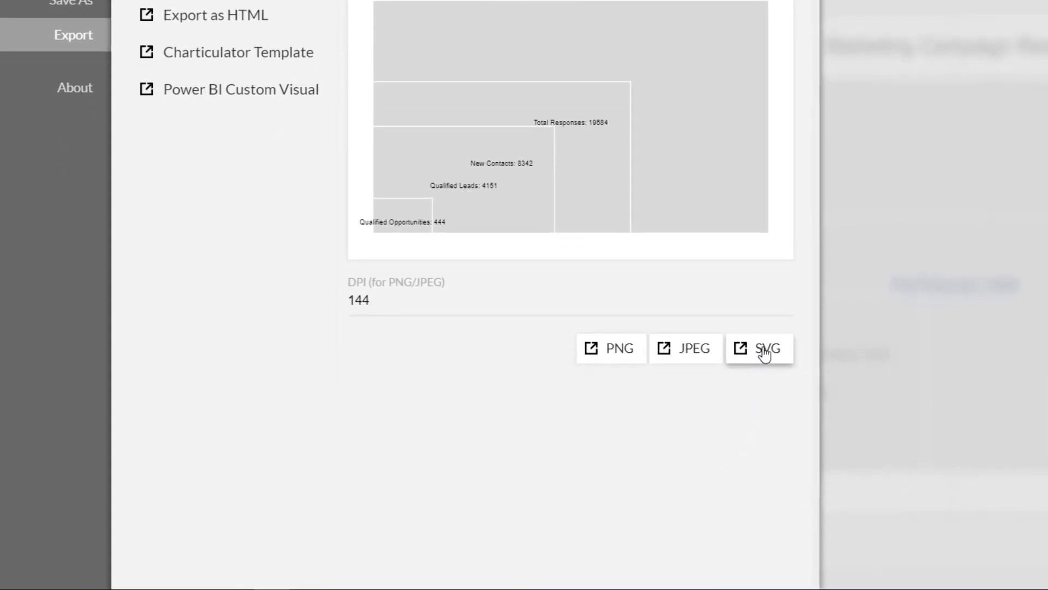
click(765, 354)
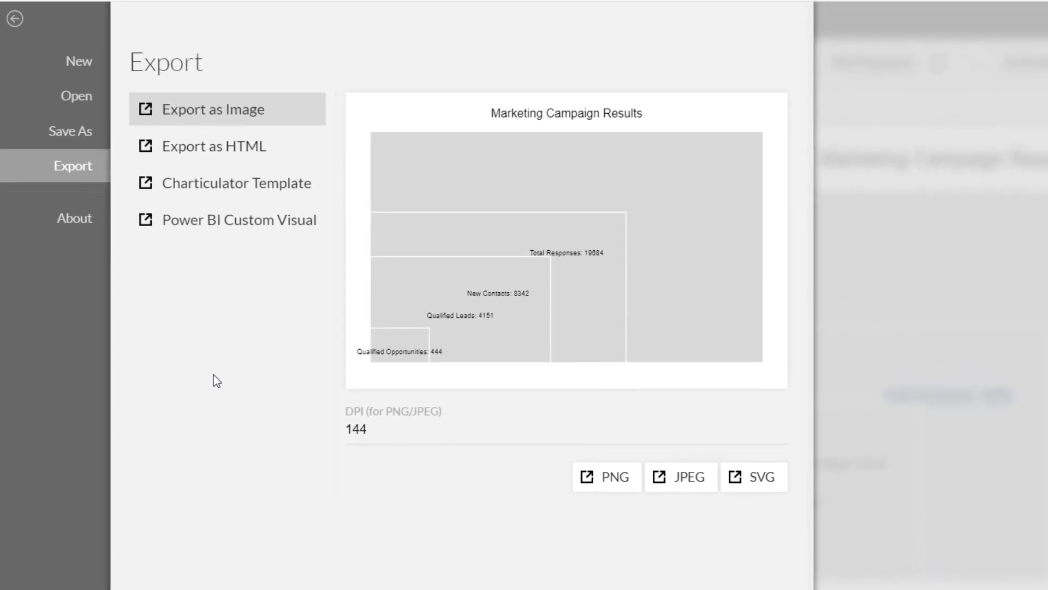
Step: Return to the editor and bring up the Save As panel for the chart 'Overlapping 1'
click(15, 20)
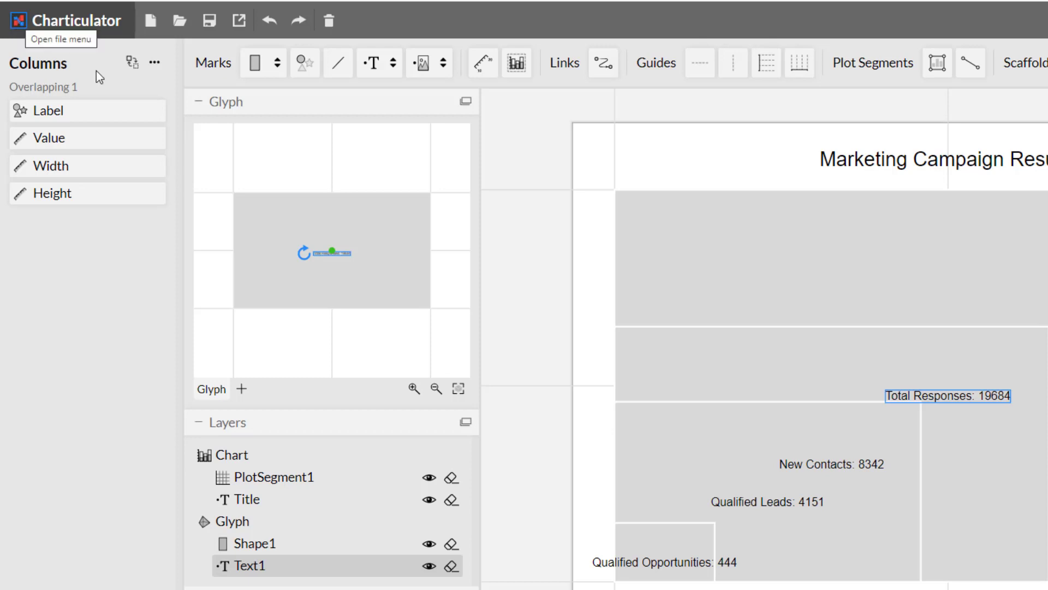
click(209, 22)
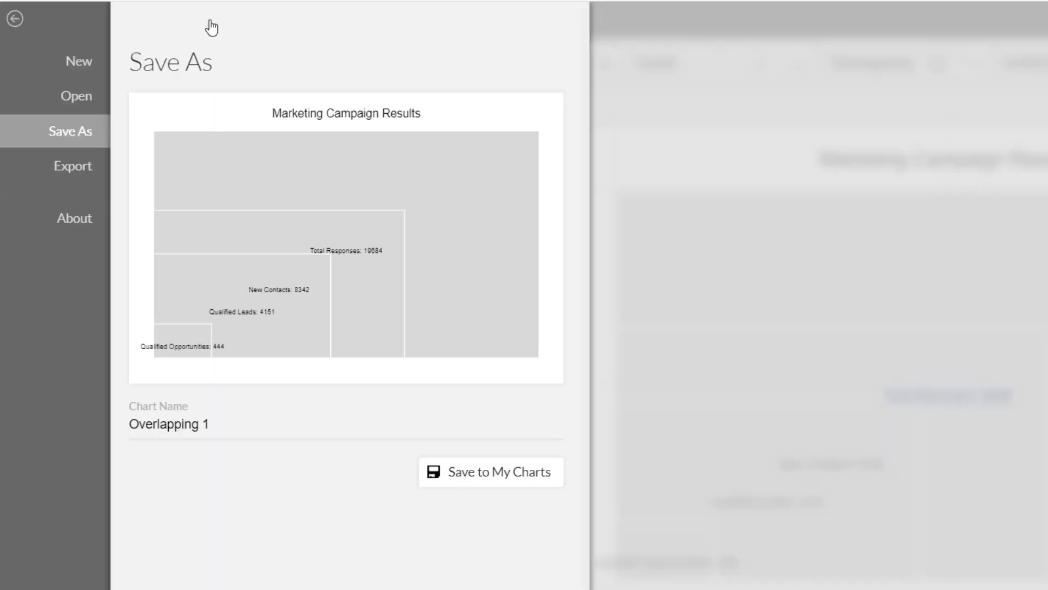